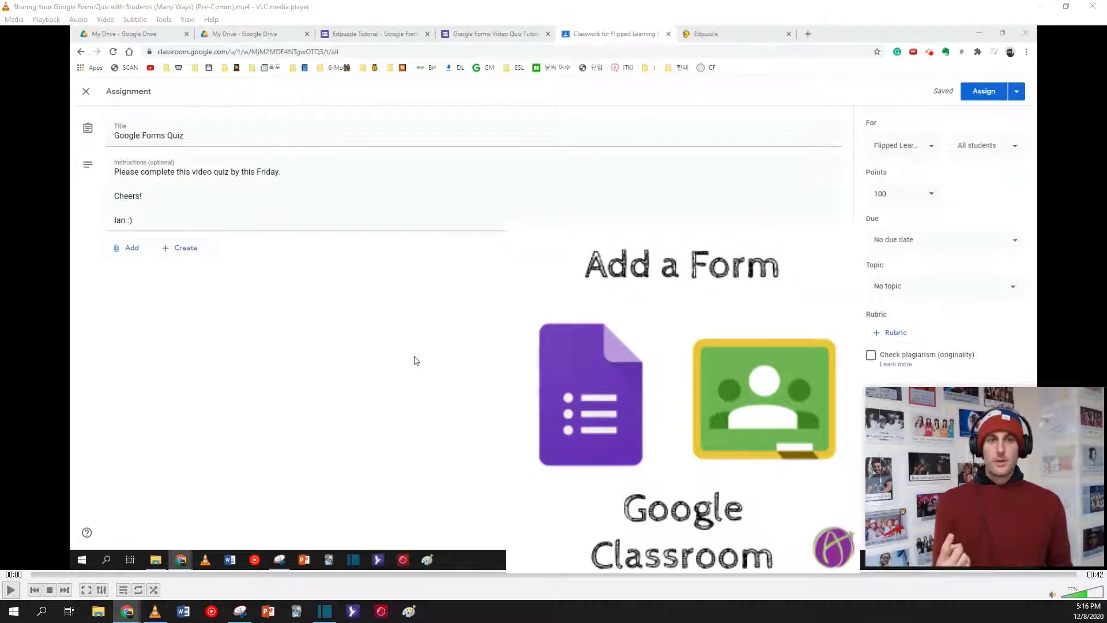
Step: Open the existing 'Google Forms Video Quiz Tutorial' form in the Forms editor
left_click(195, 253)
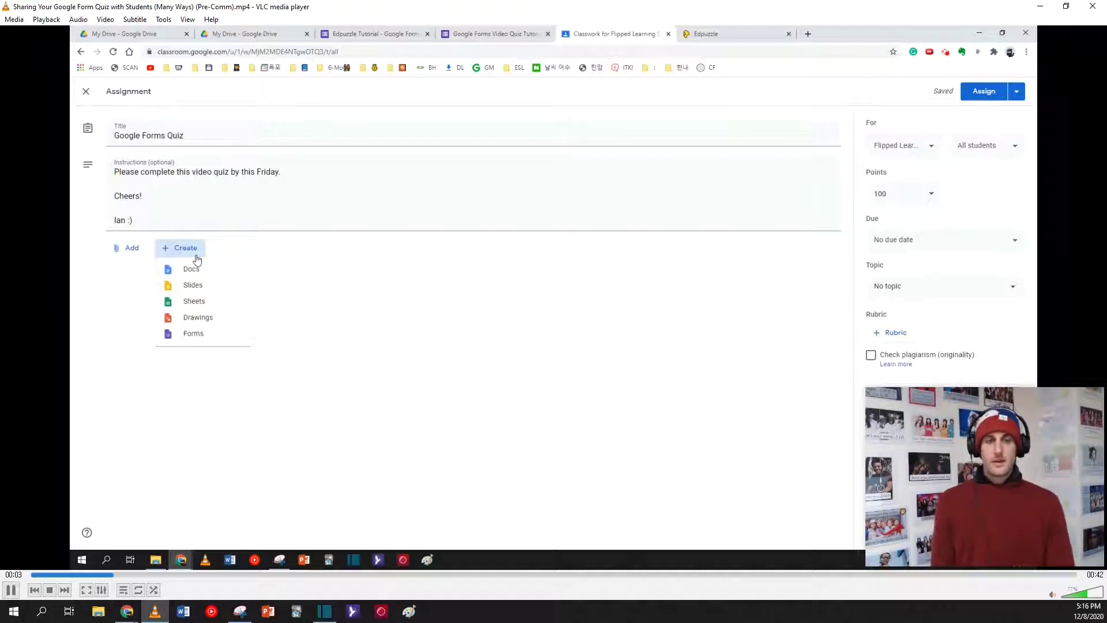
key("space")
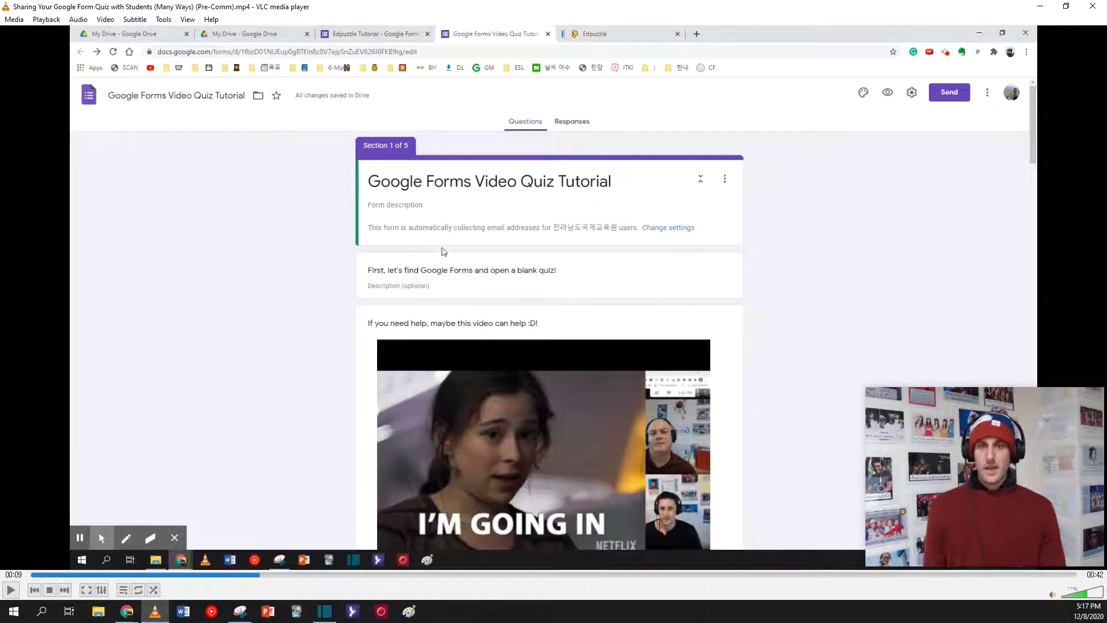
Step: Turn off the organization-only sign-in restriction and open the Send dialog with email collection enabled
key("space")
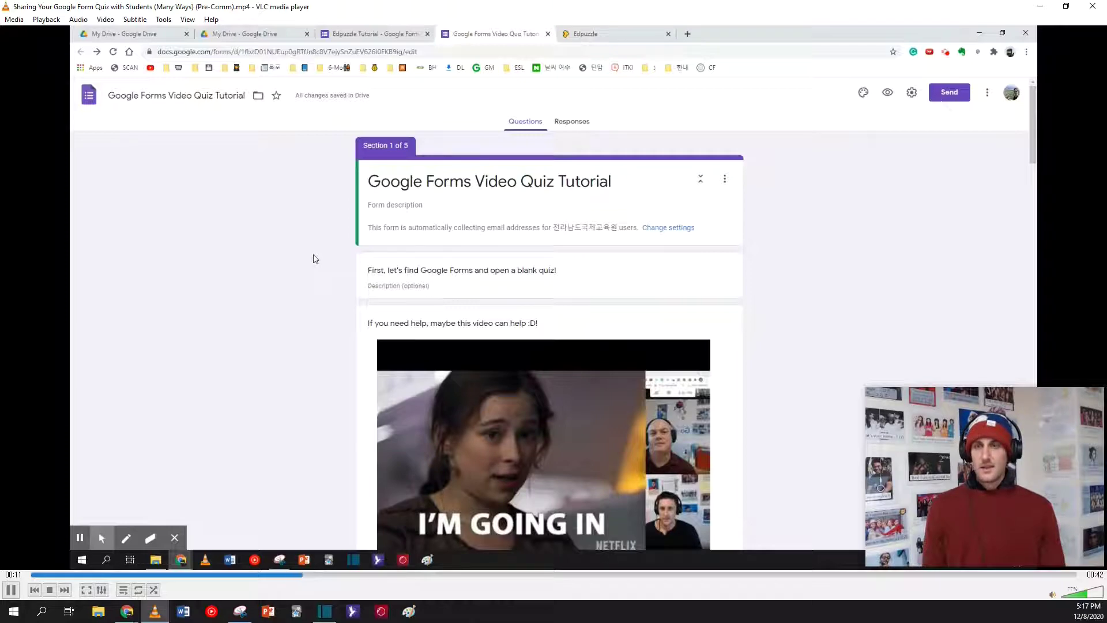
key("space")
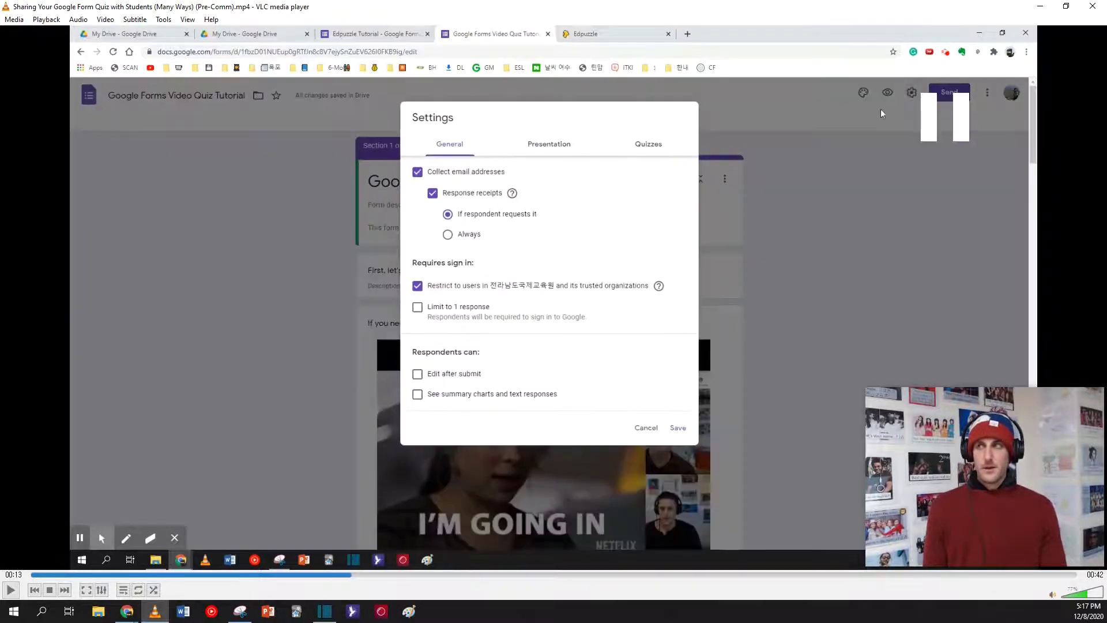
key("space")
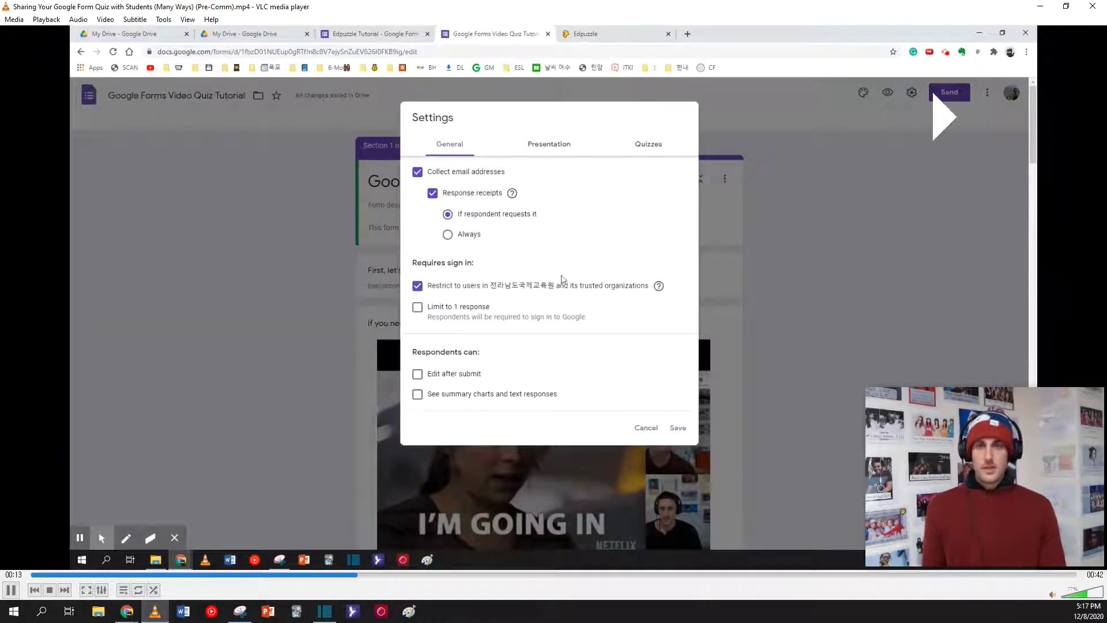
key("space")
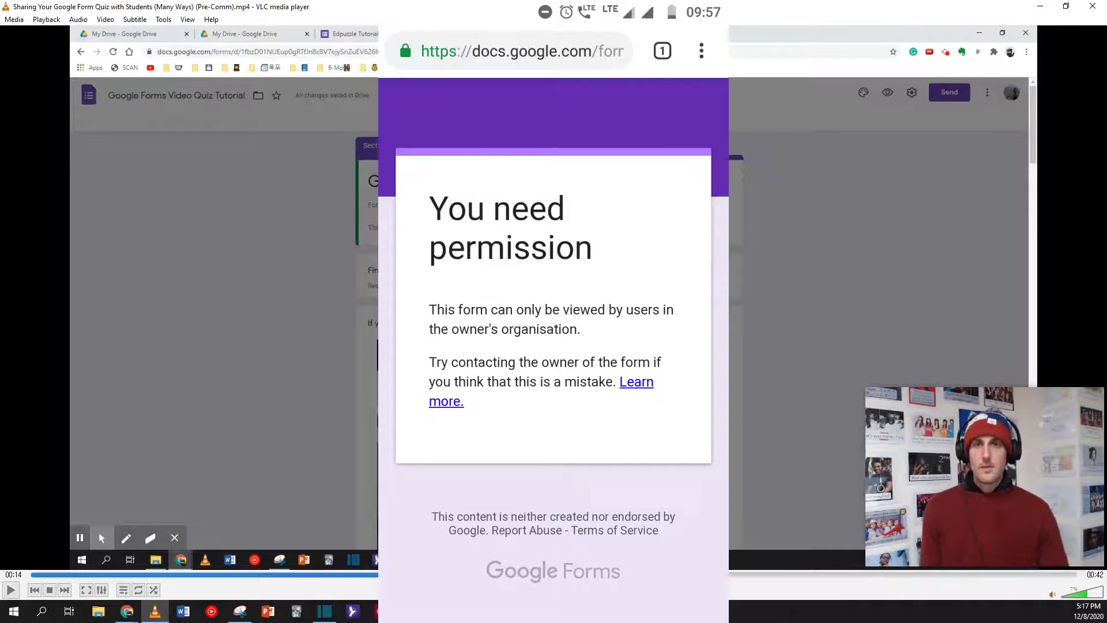
key("space")
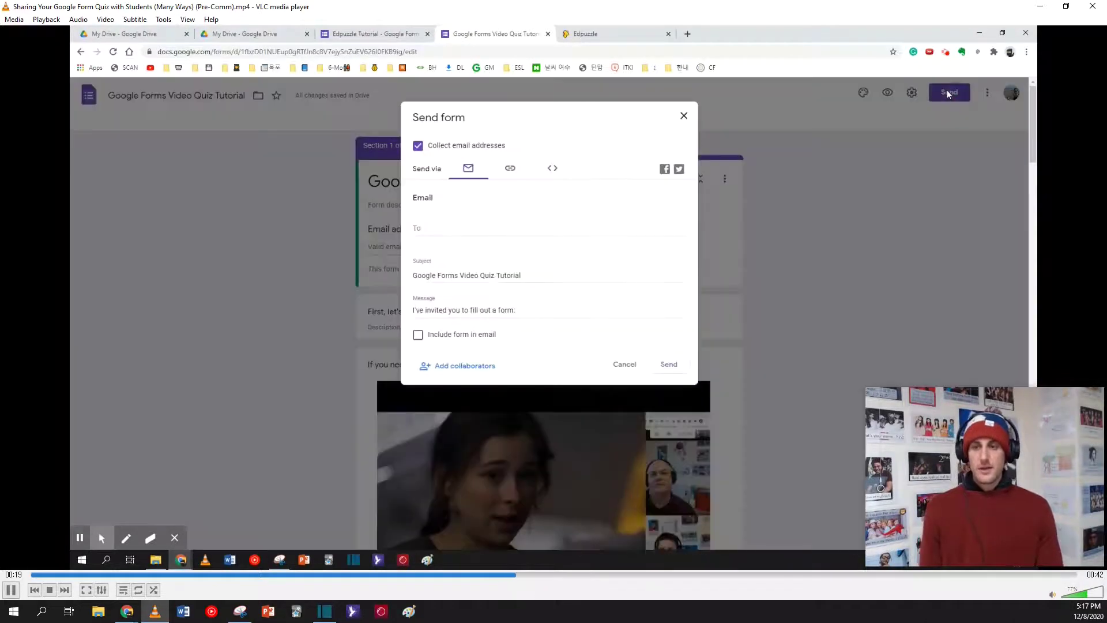
Step: Clear the To field and generate a shortened forms.gle link to the quiz
key("space")
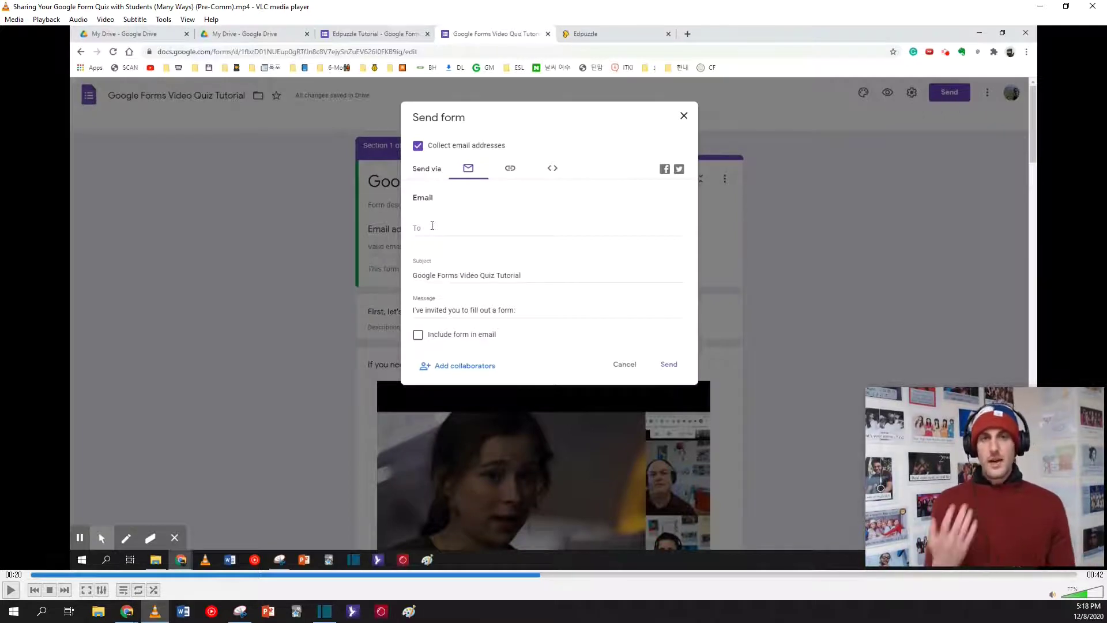
key("space")
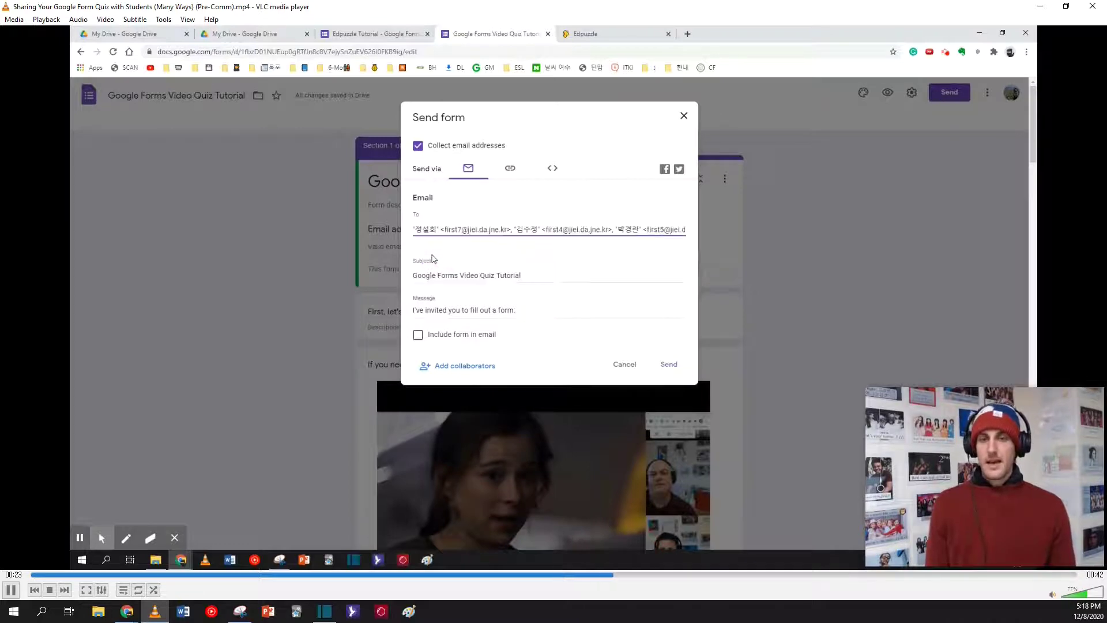
key("space")
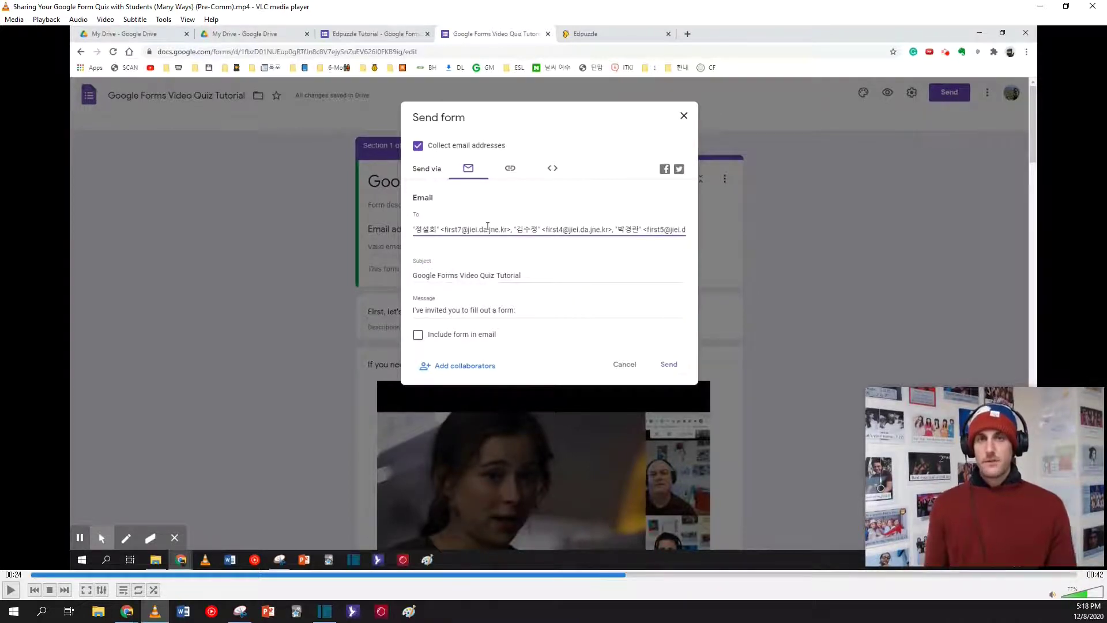
key("space")
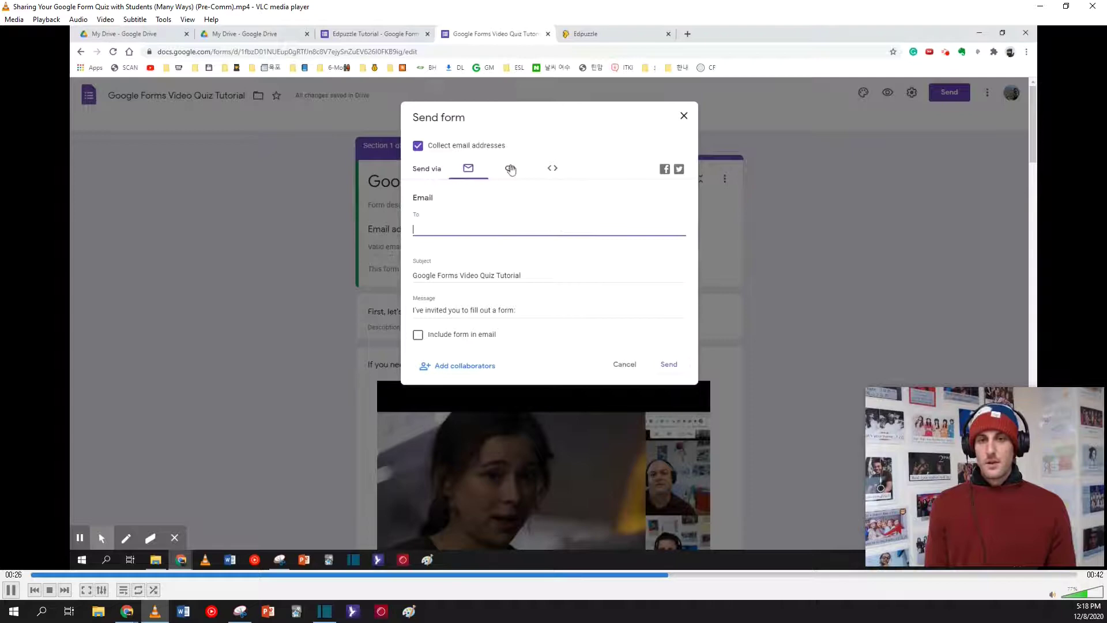
key("space")
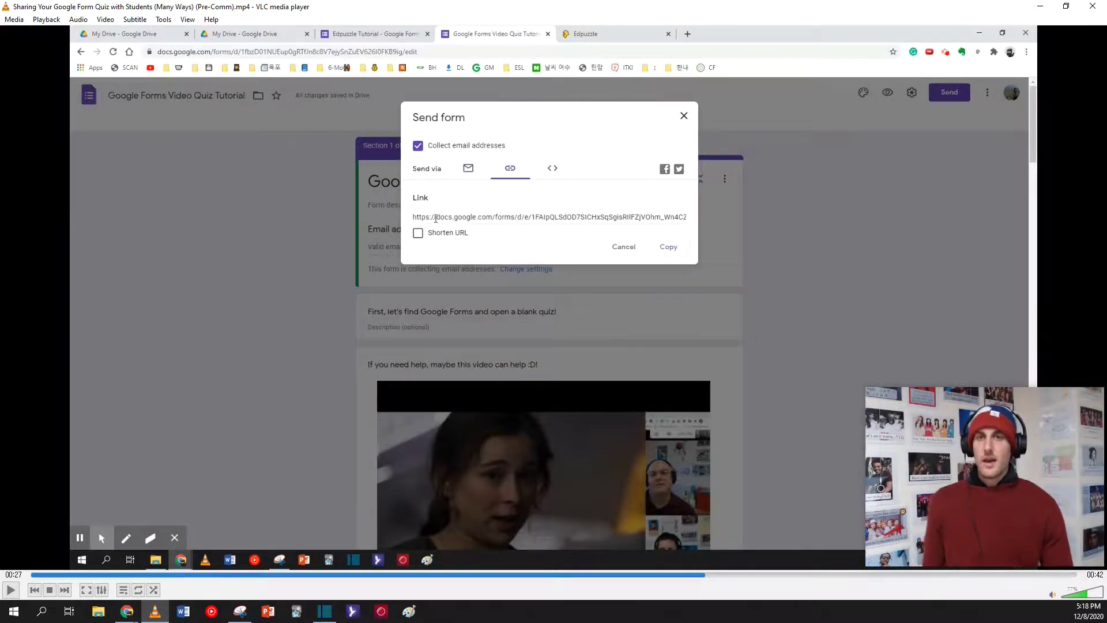
key("space")
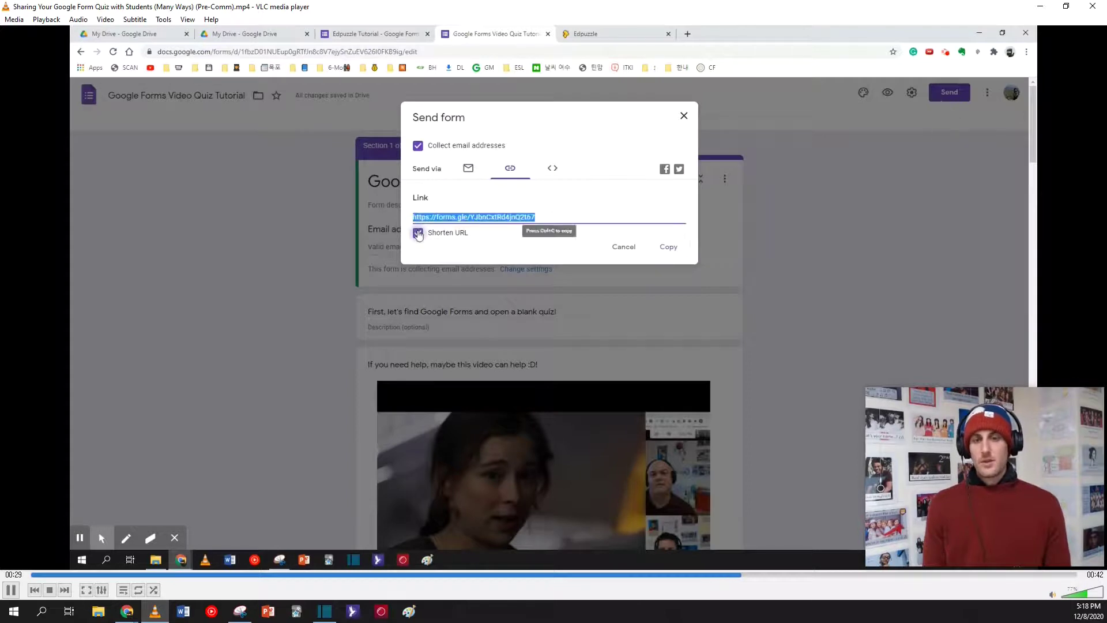
key("space")
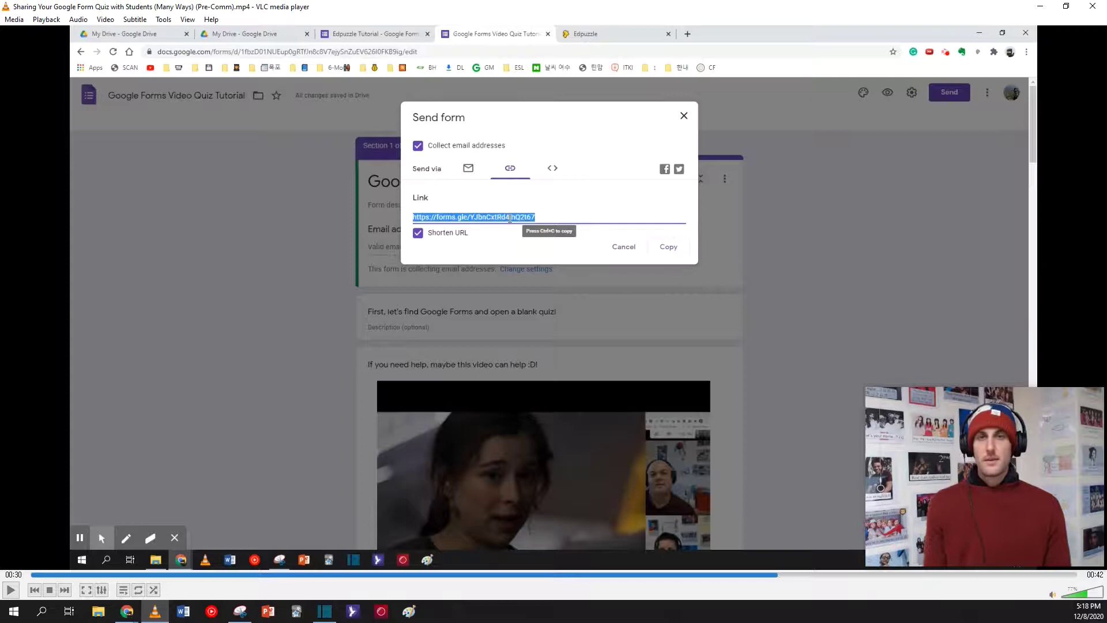
Step: Open a fresh blank Chrome tab, keeping the short quiz link ready to paste
key("space")
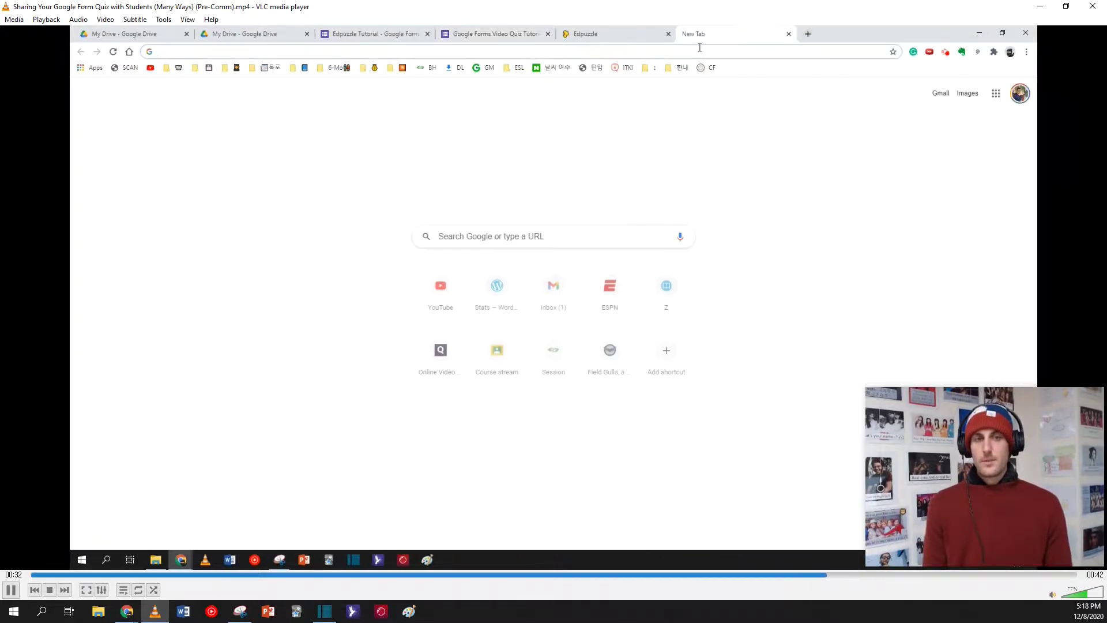